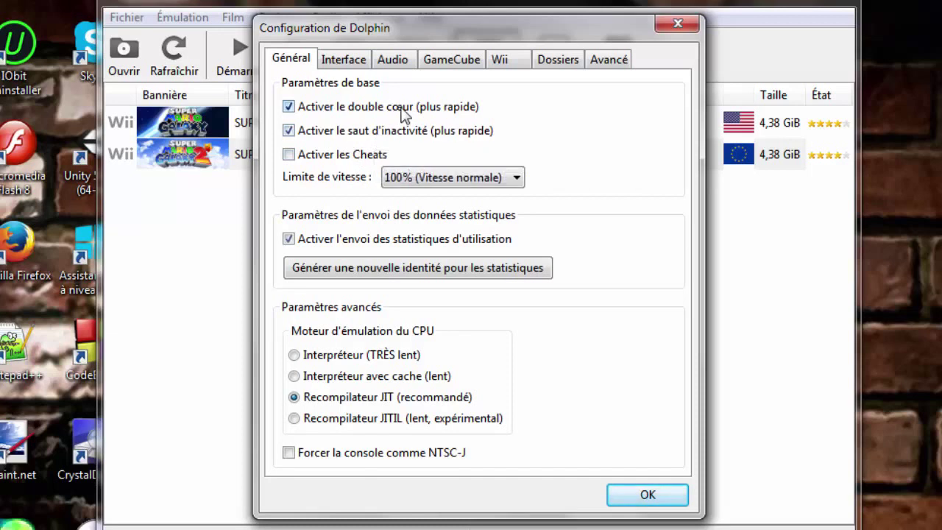
Choose 100% (Vitesse normale) as the emulation speed limit in the general settings
mouse_move(382, 248)
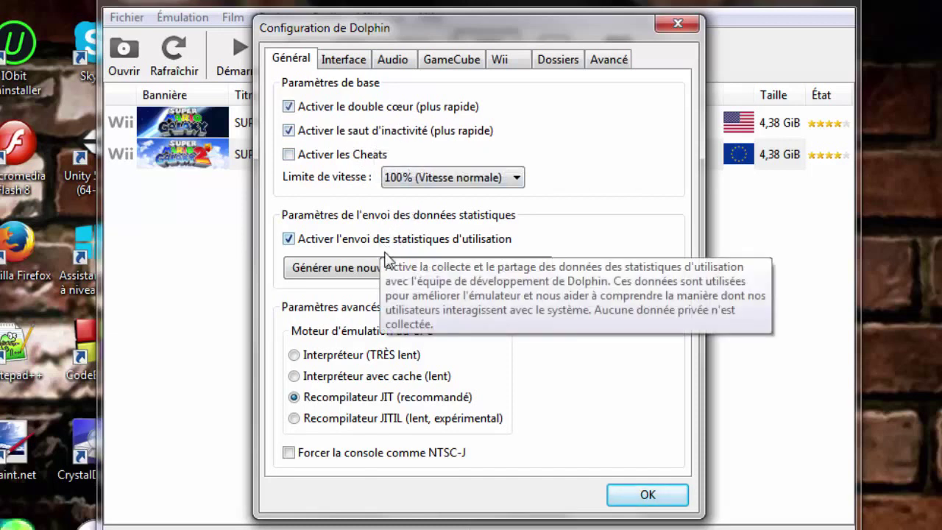
left_click(469, 180)
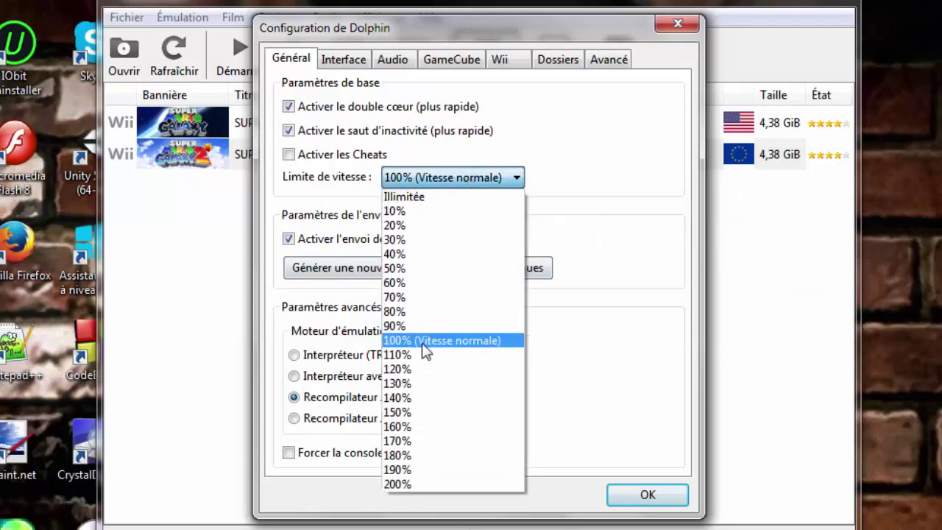
left_click(423, 343)
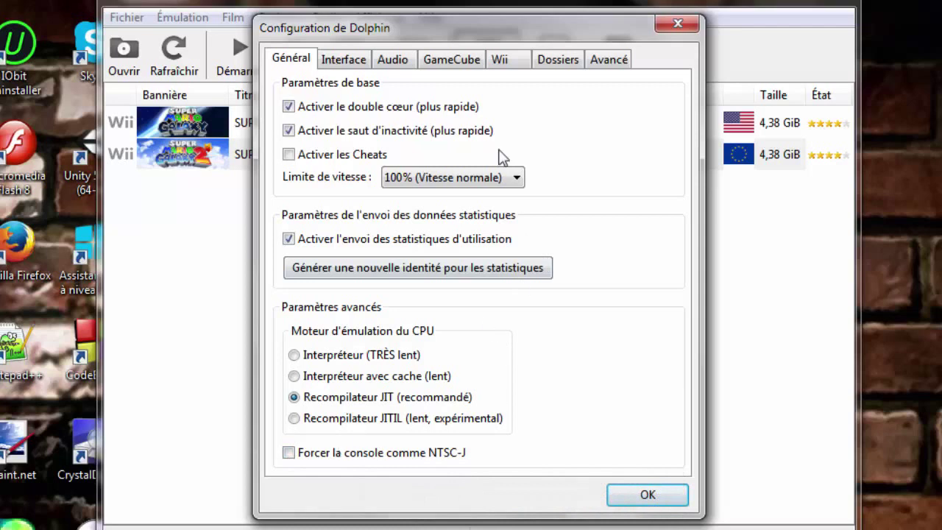
In the interface settings, disable the confirmation when stopping emulation and enable pausing when the window loses focus
left_click(367, 68)
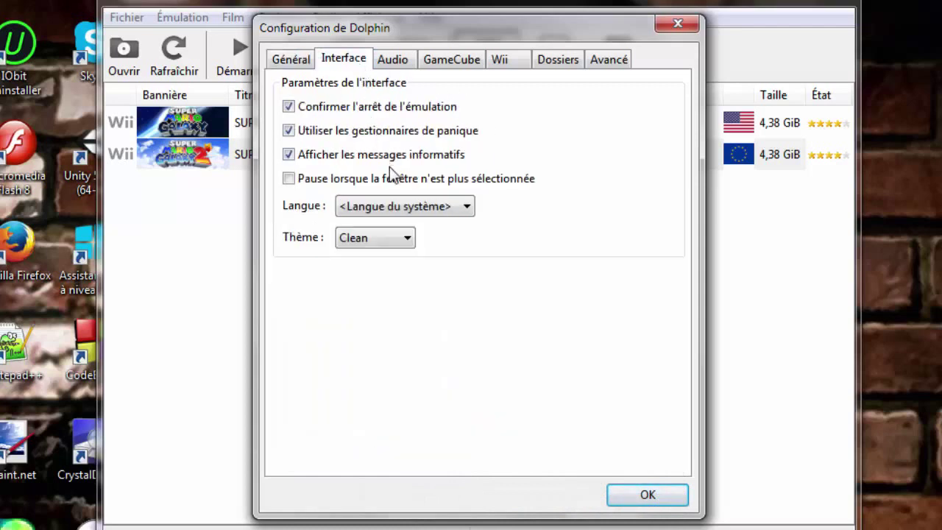
left_click(377, 208)
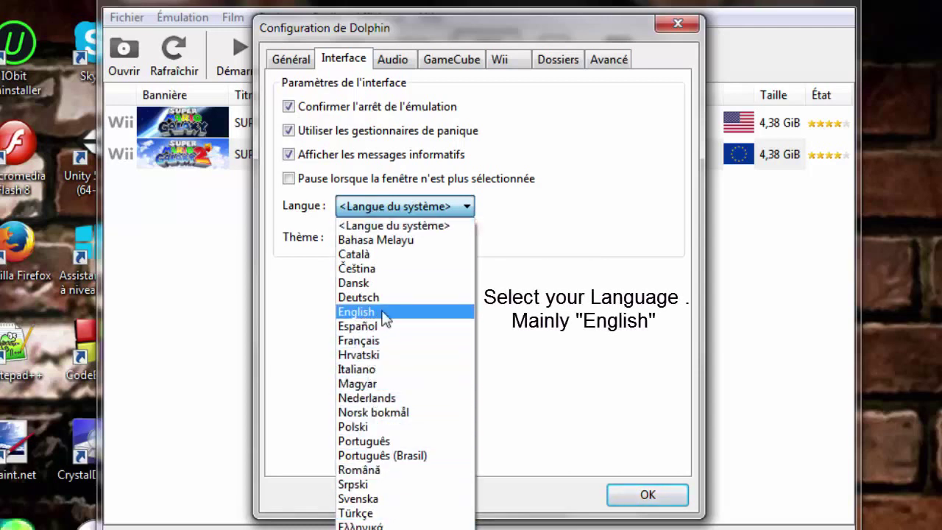
left_click(441, 208)
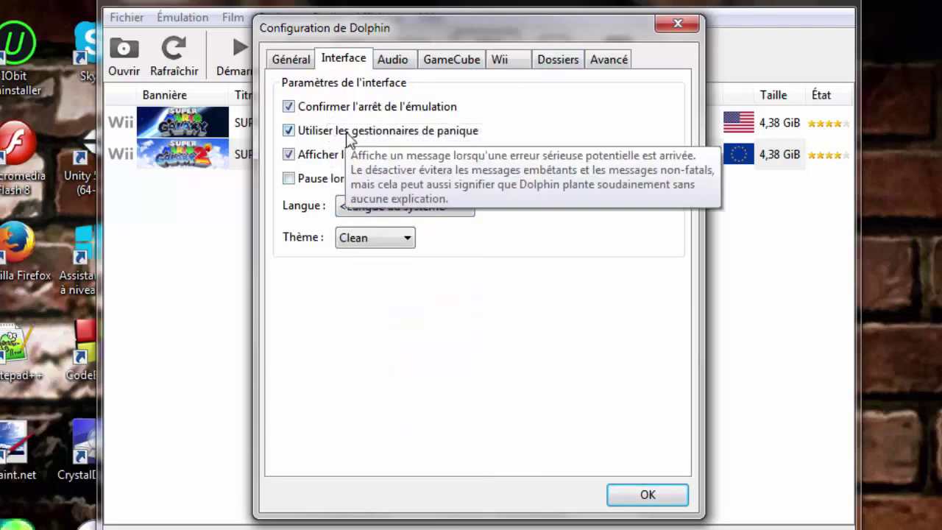
left_click(287, 107)
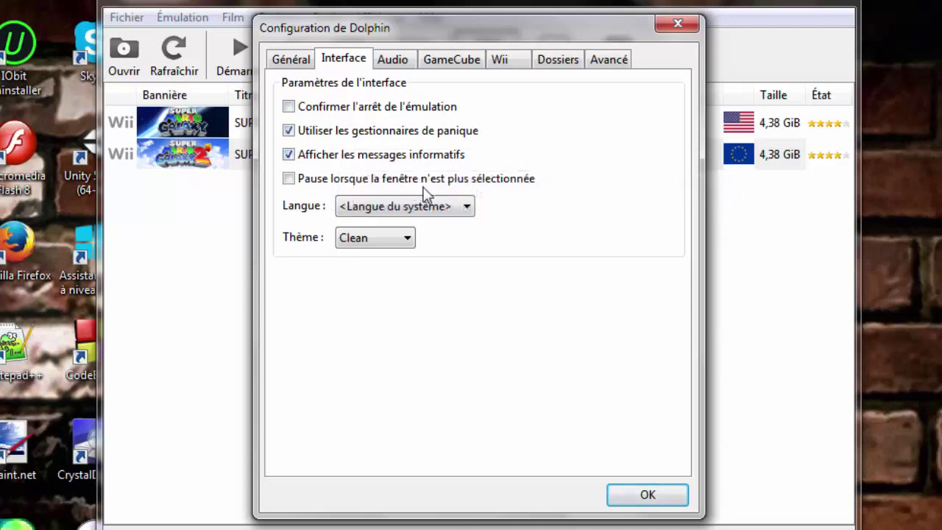
left_click(288, 179)
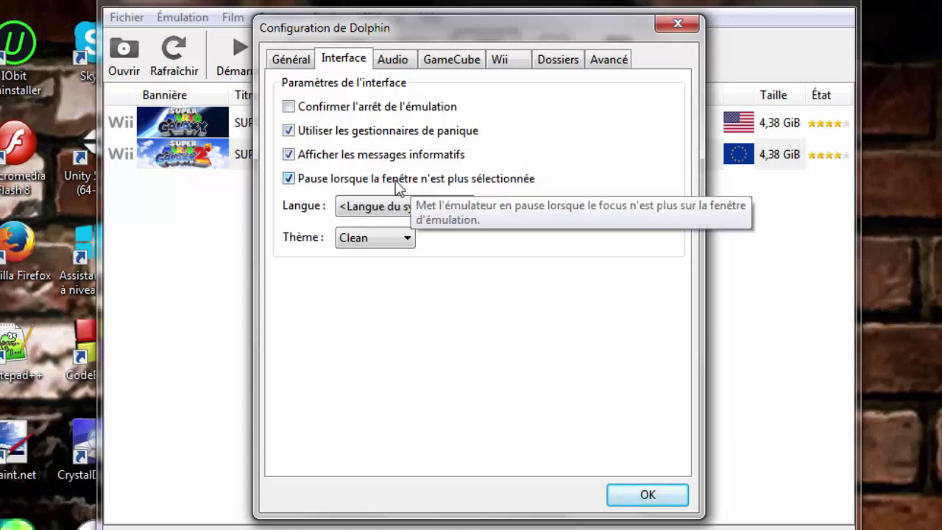
Select XAudio2 as the audio backend in the audio settings
left_click(392, 61)
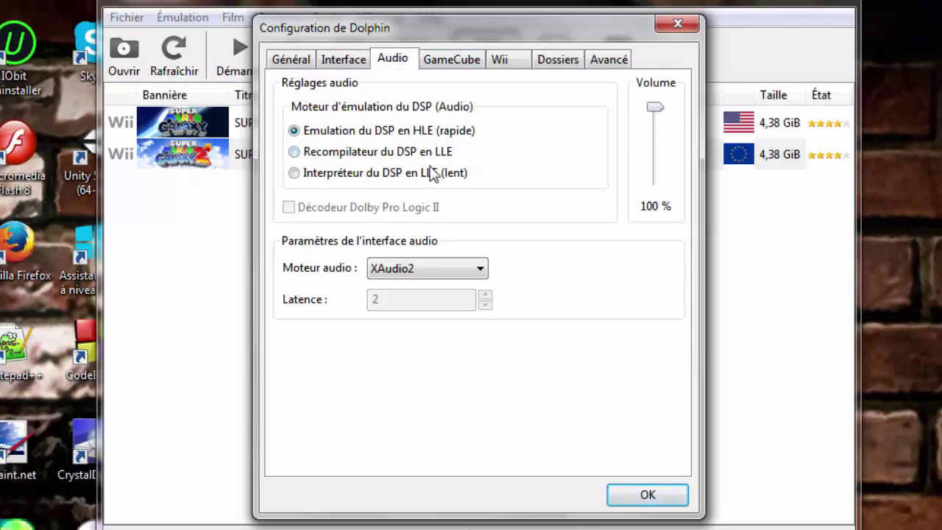
left_click(429, 272)
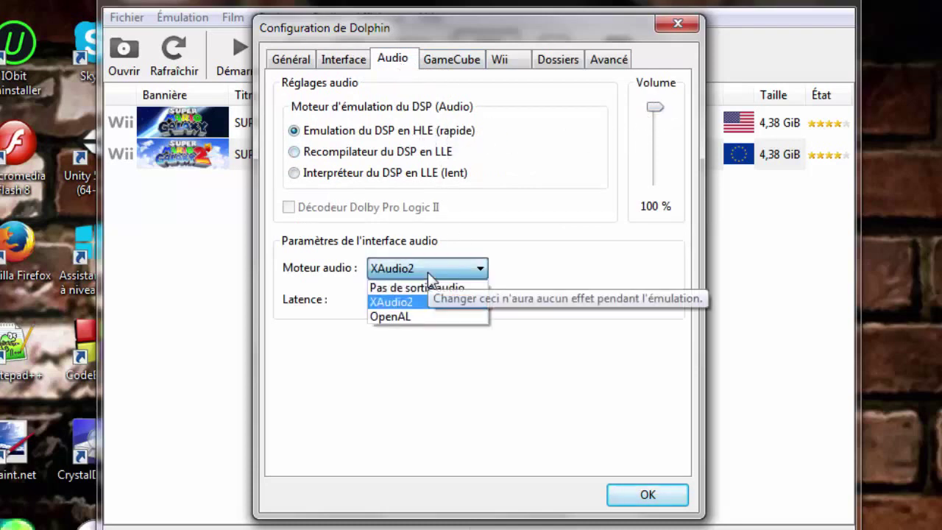
left_click(401, 301)
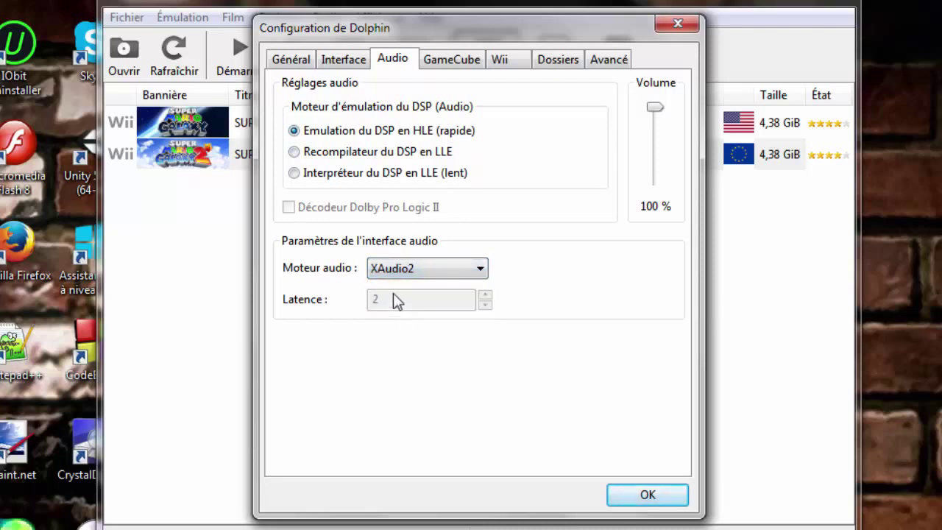
Review the GameCube settings and choose 16:9 as the Wii screen format
left_click(453, 62)
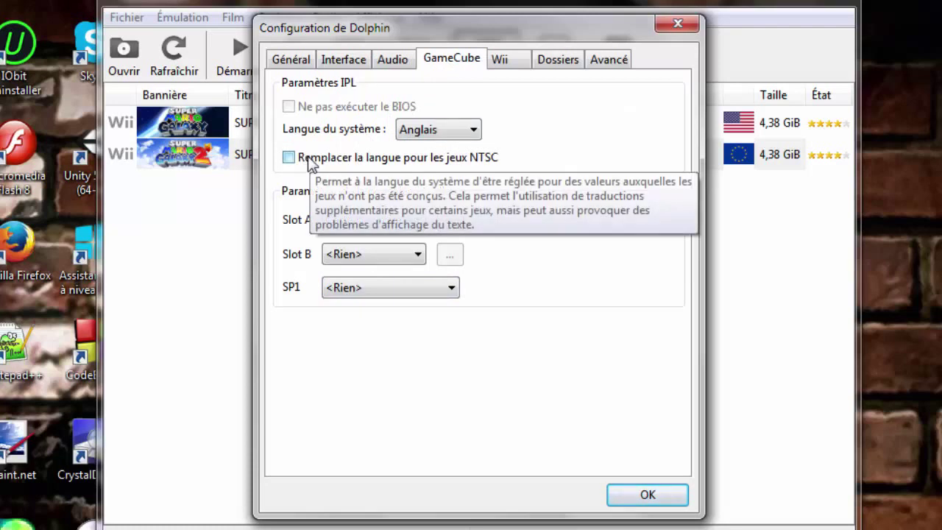
left_click(519, 62)
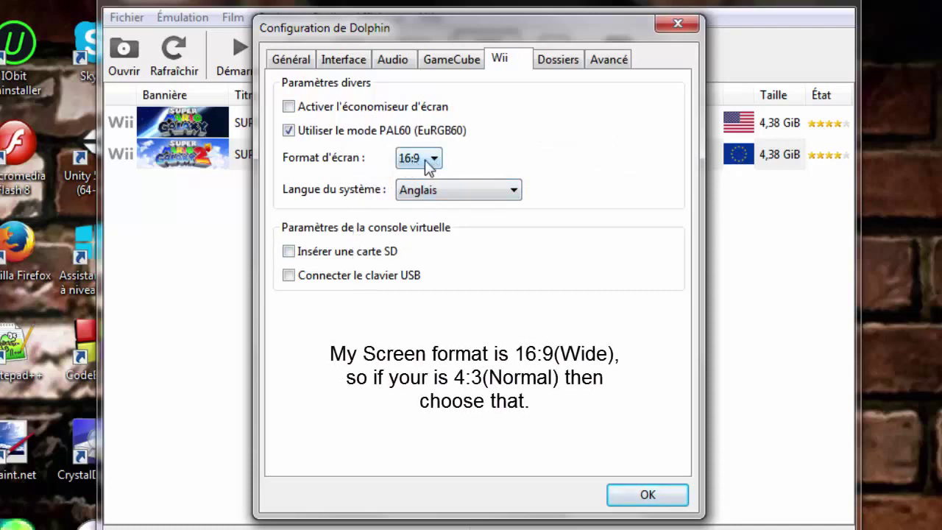
left_click(430, 160)
left_click(431, 161)
left_click(414, 185)
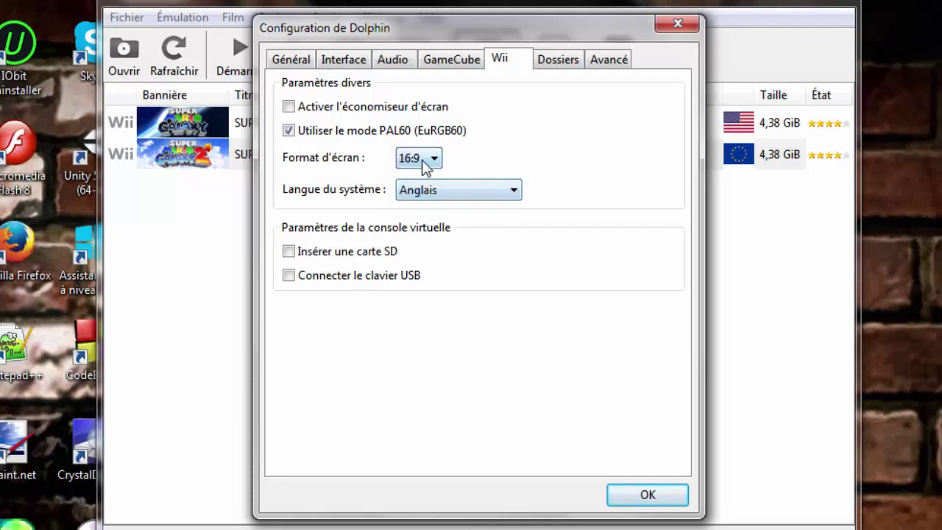
Check the ISO folder list and the advanced CPU speed options, and close the configuration
left_click(561, 60)
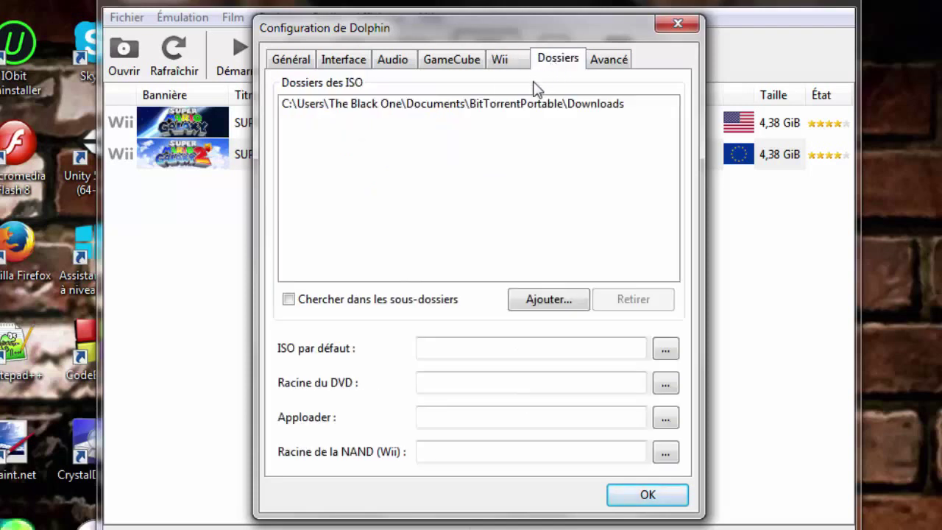
left_click(607, 60)
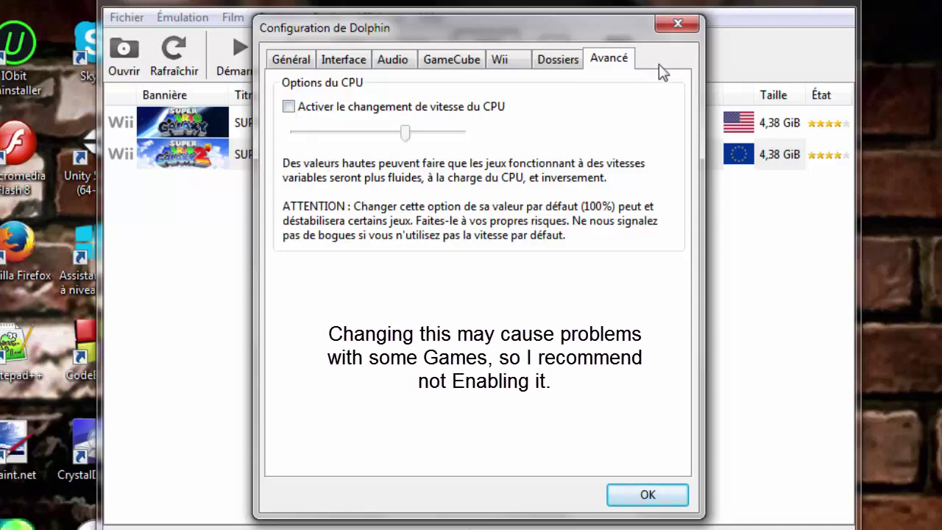
left_click(686, 26)
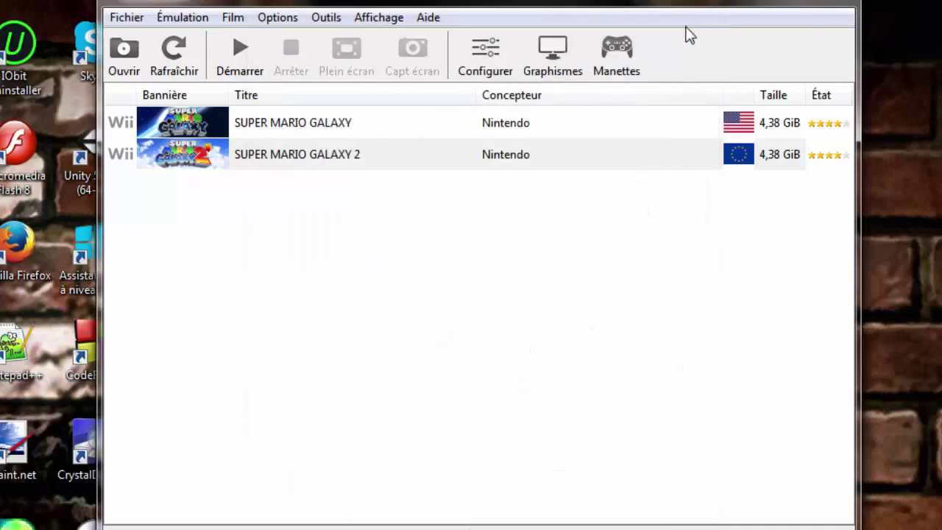
Open the graphics settings, try the Direct3D 11 backend with its adapter list, and set the backend to OpenGL
left_click(550, 59)
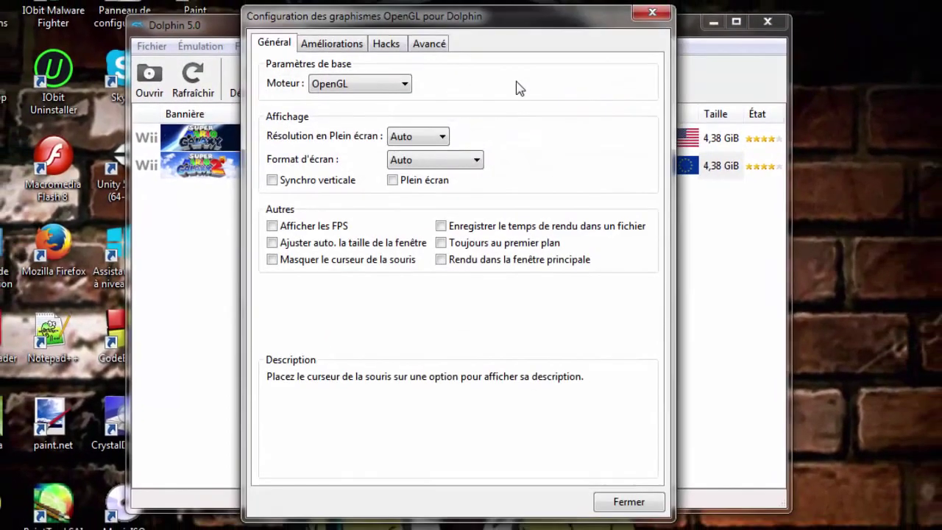
left_click(352, 84)
left_click(352, 114)
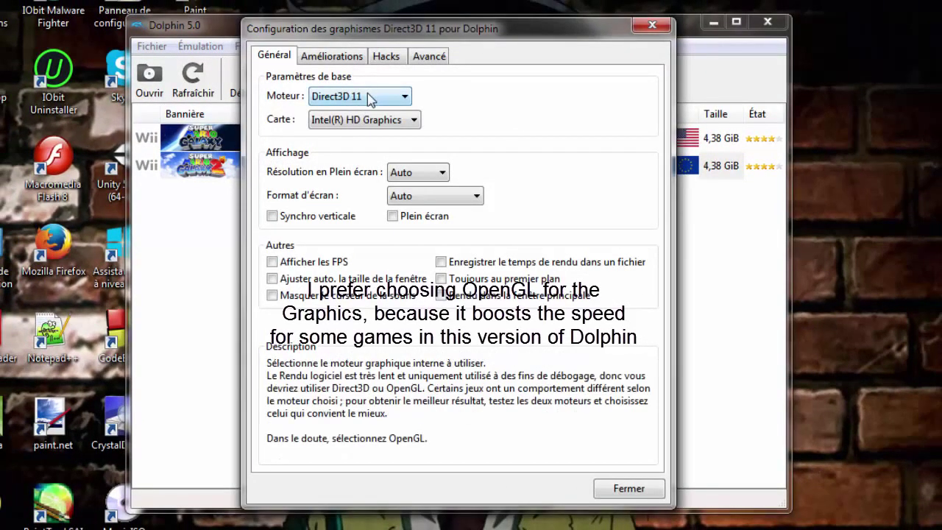
left_click(382, 129)
left_click(378, 140)
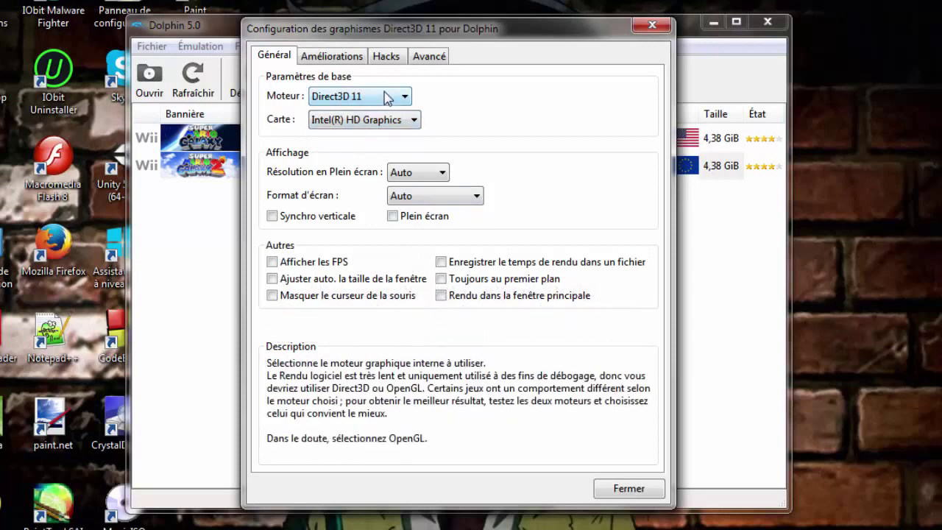
left_click(387, 98)
left_click(335, 115)
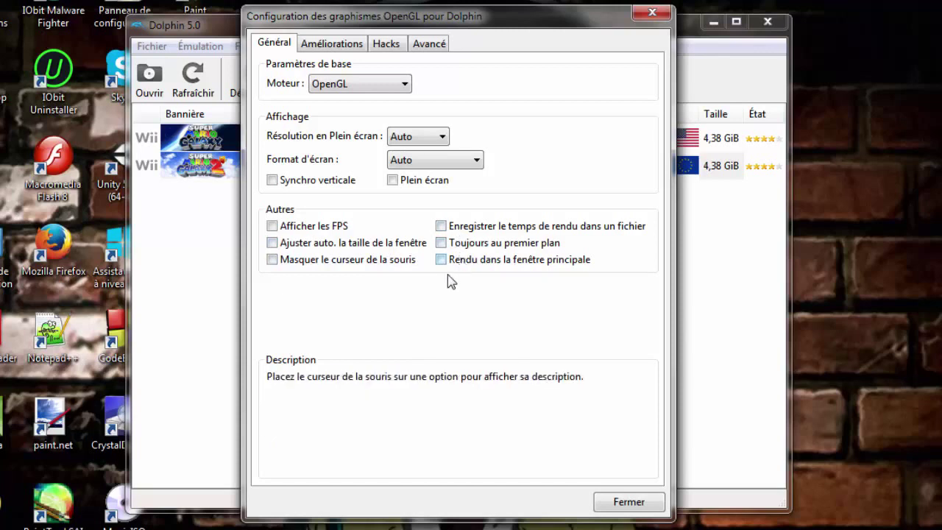
Examine the graphics enhancement settings and the available internal resolutions
left_click(340, 45)
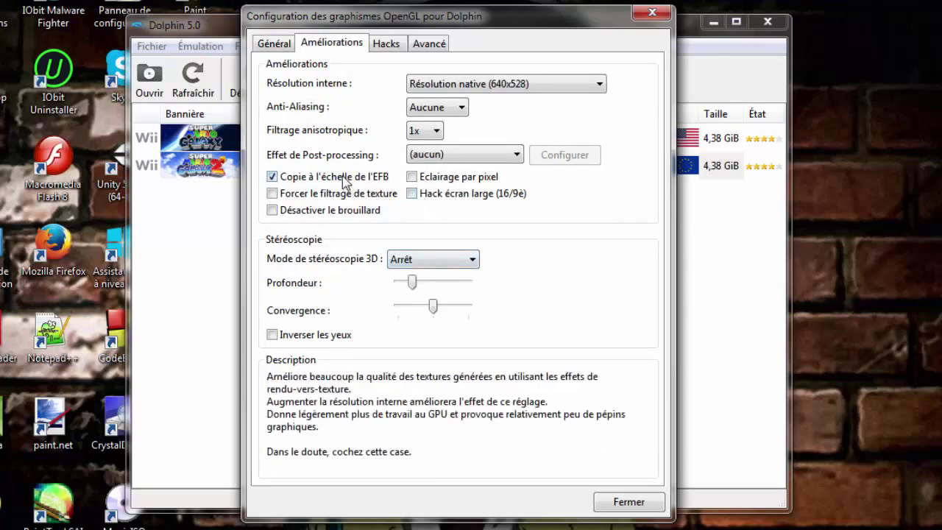
left_click(499, 89)
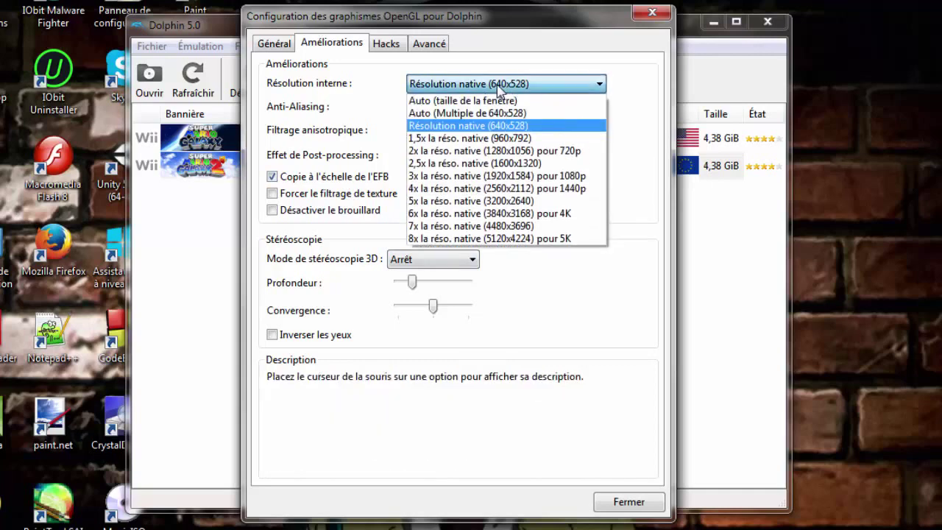
left_click(499, 87)
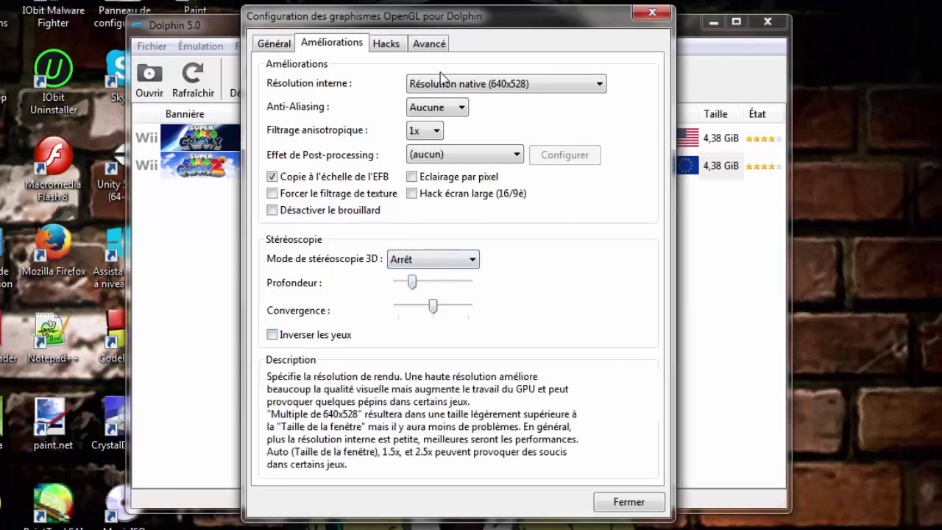
Review the graphics hacks and advanced options, recheck the enhancement and general settings, and close the graphics configuration
left_click(388, 45)
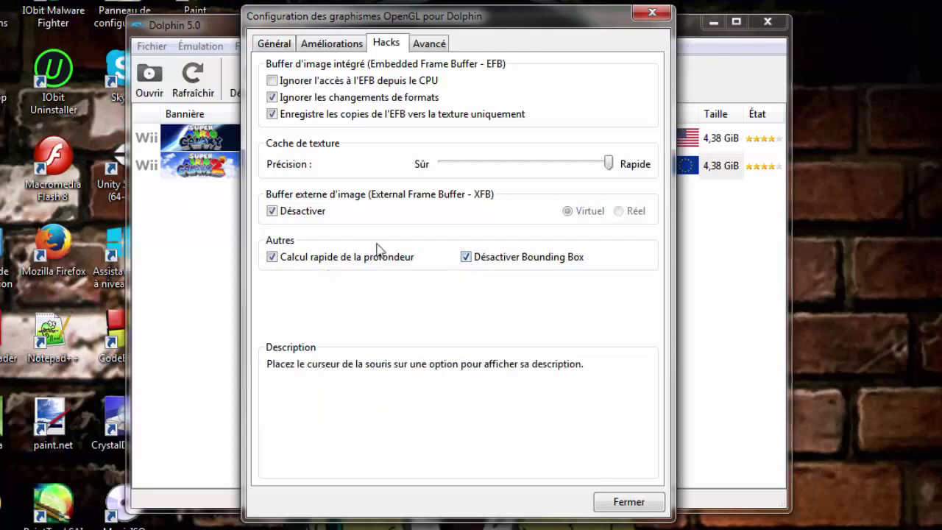
left_click(429, 44)
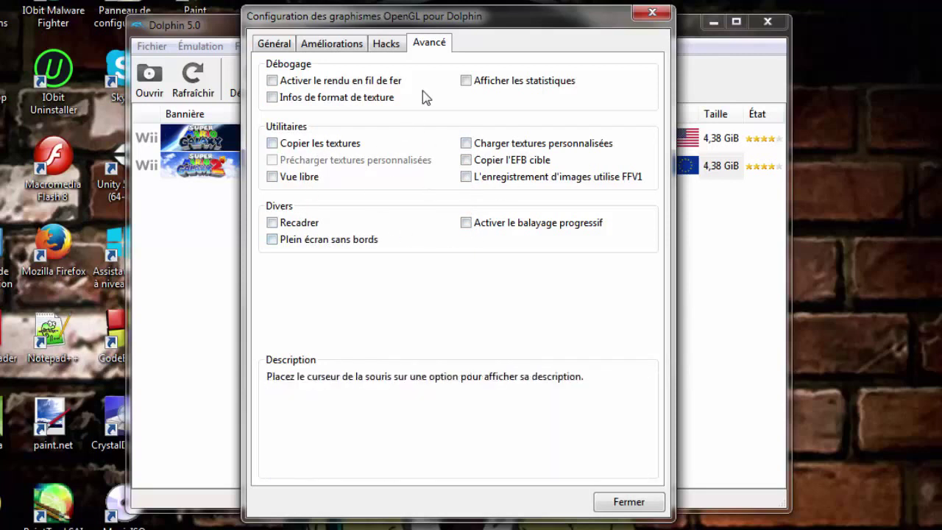
left_click(400, 49)
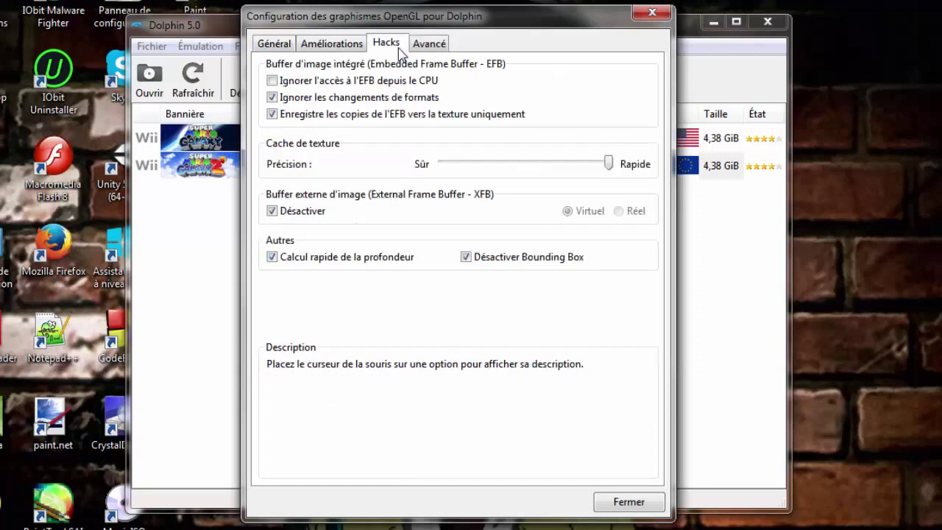
left_click(340, 45)
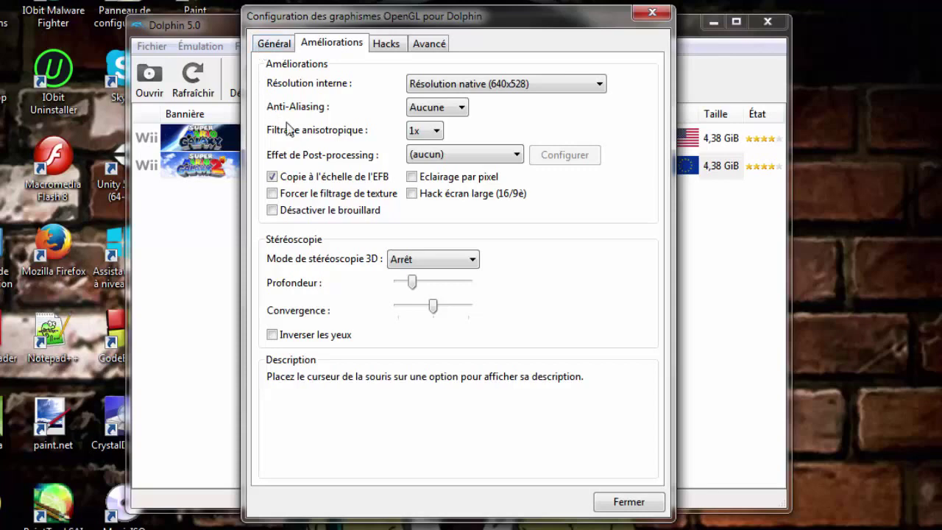
left_click(273, 44)
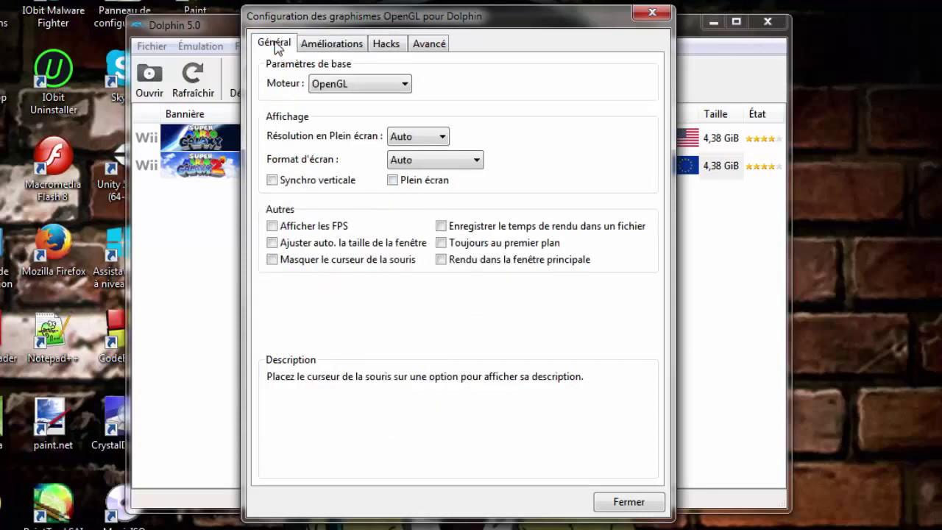
left_click(652, 19)
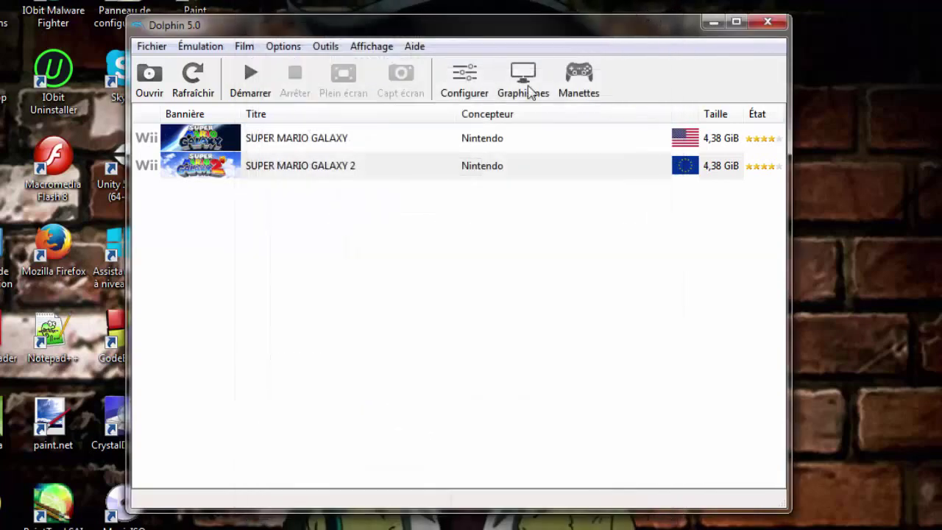